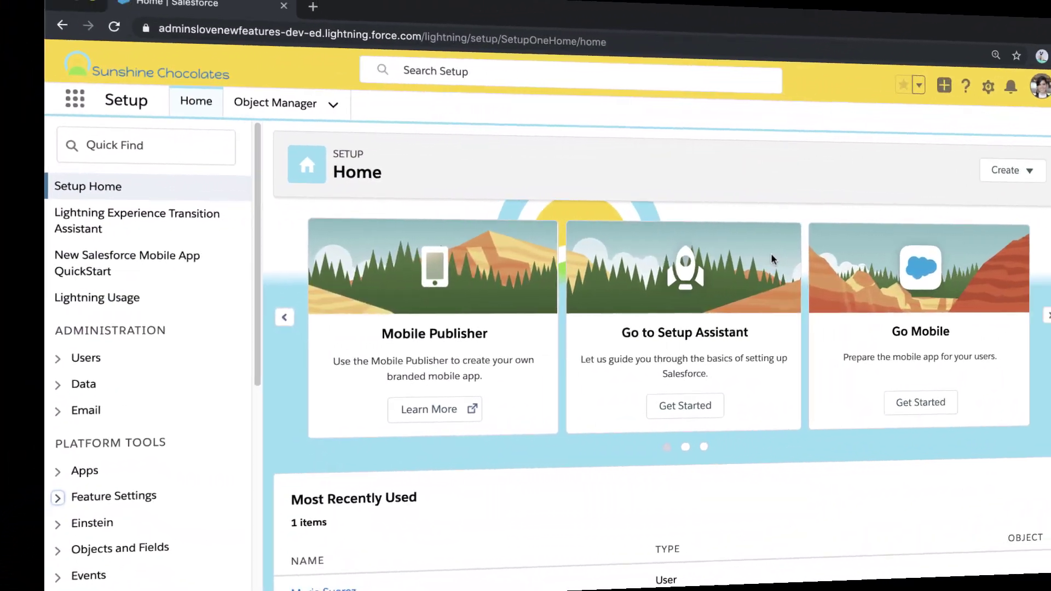
# Enable Field-to-Field Filtering and Unique Row Count in Reports and Dashboards Settings and save
pyautogui.scroll(-3, 126, 278)
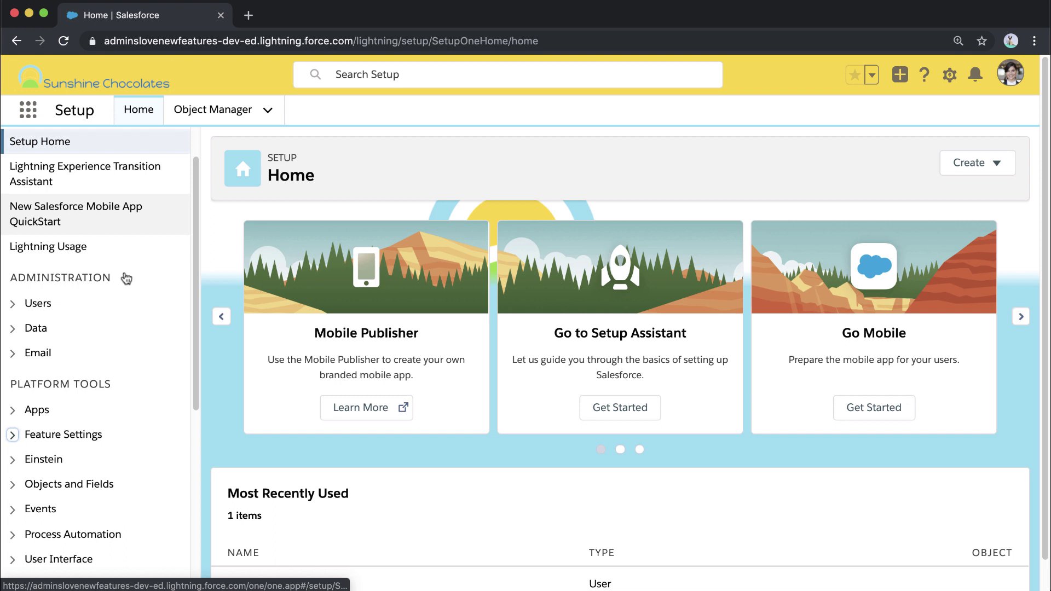
pyautogui.click(13, 315)
pyautogui.scroll(-2, 14, 307)
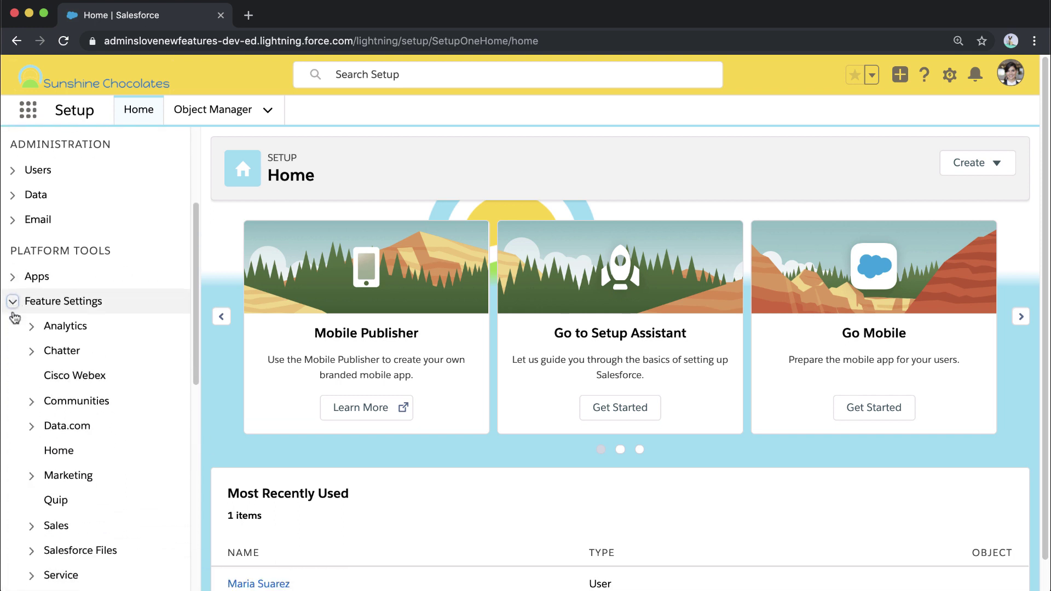
pyautogui.click(32, 268)
pyautogui.click(43, 292)
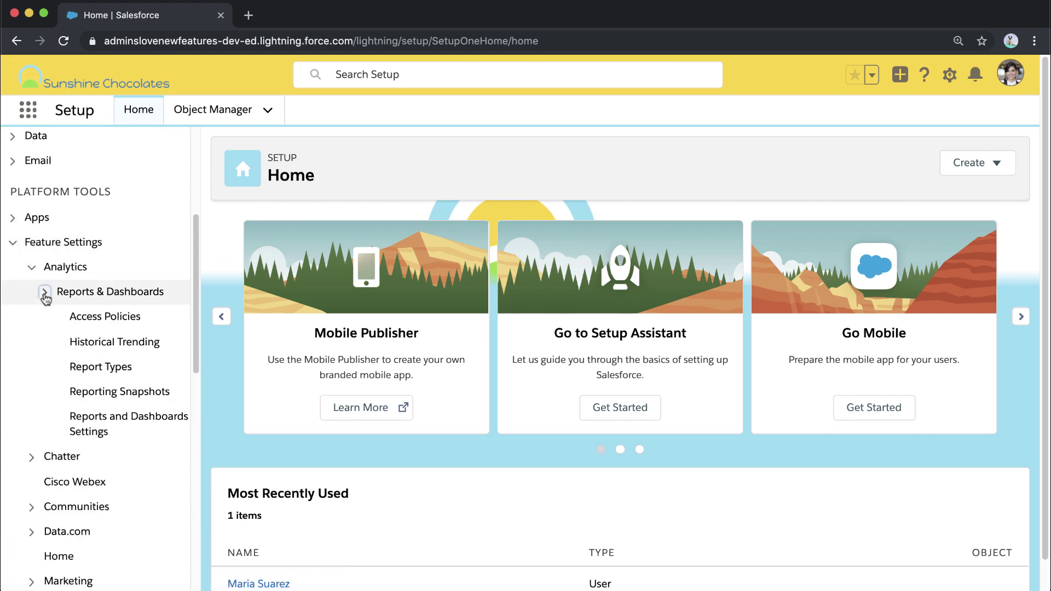
pyautogui.click(95, 426)
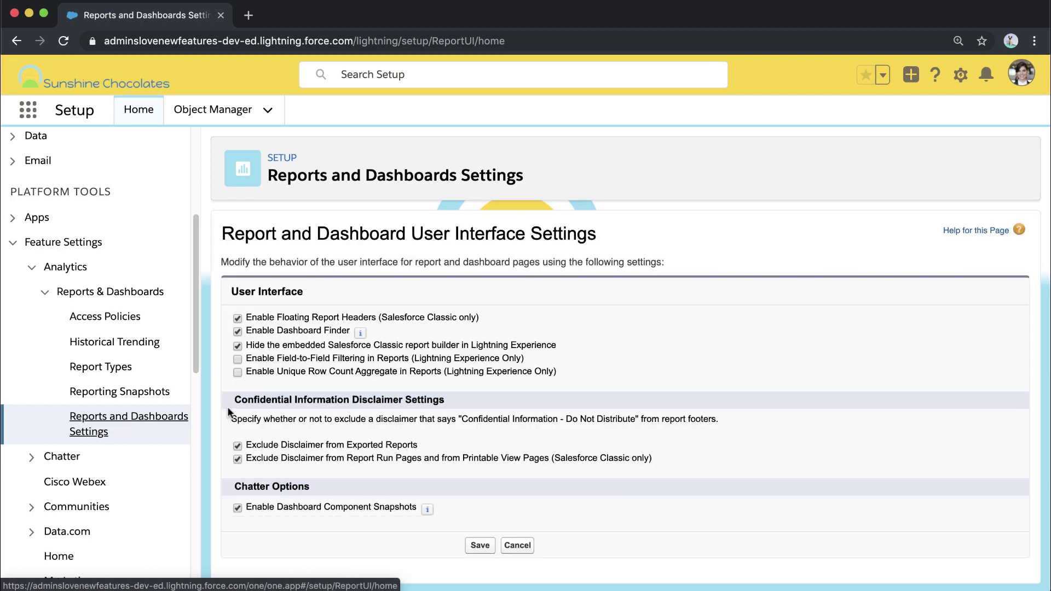
pyautogui.click(237, 359)
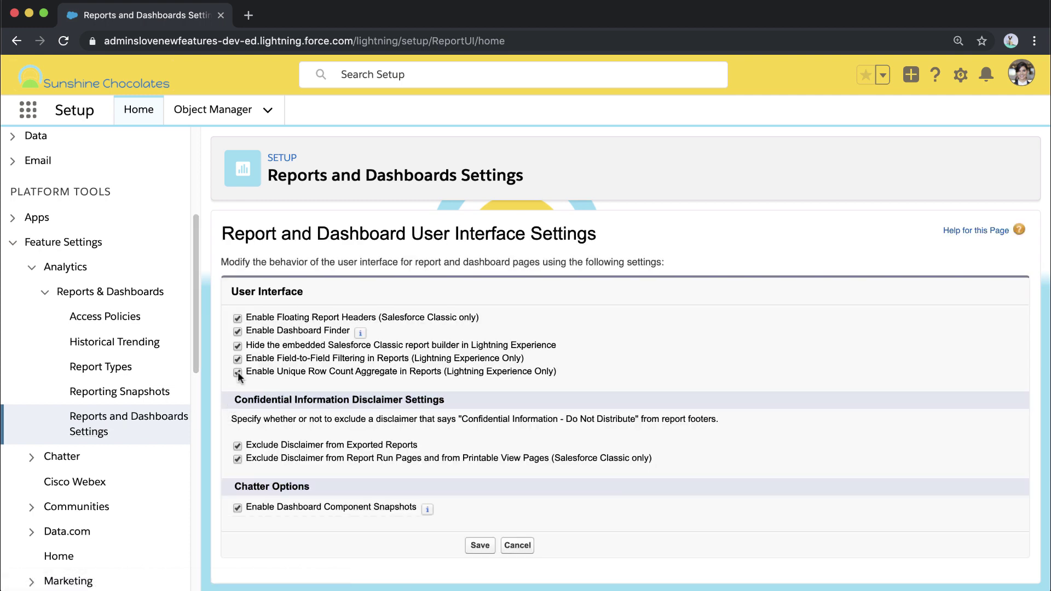
pyautogui.click(480, 545)
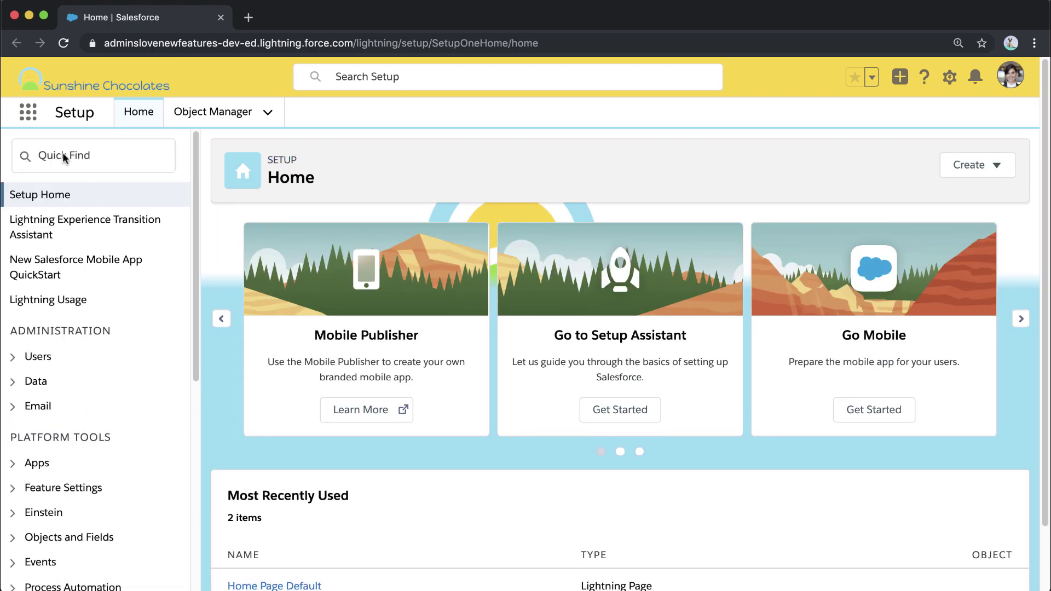
# Switch to the Sunshine Chocolates app and open the All open opps this FY report from Favorites
pyautogui.click(28, 115)
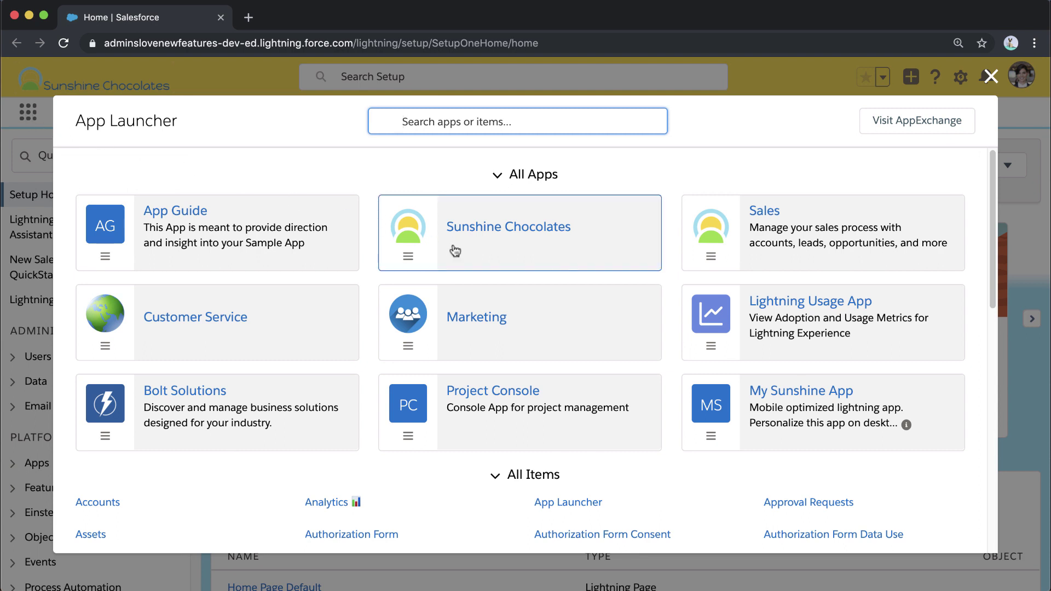
pyautogui.click(489, 228)
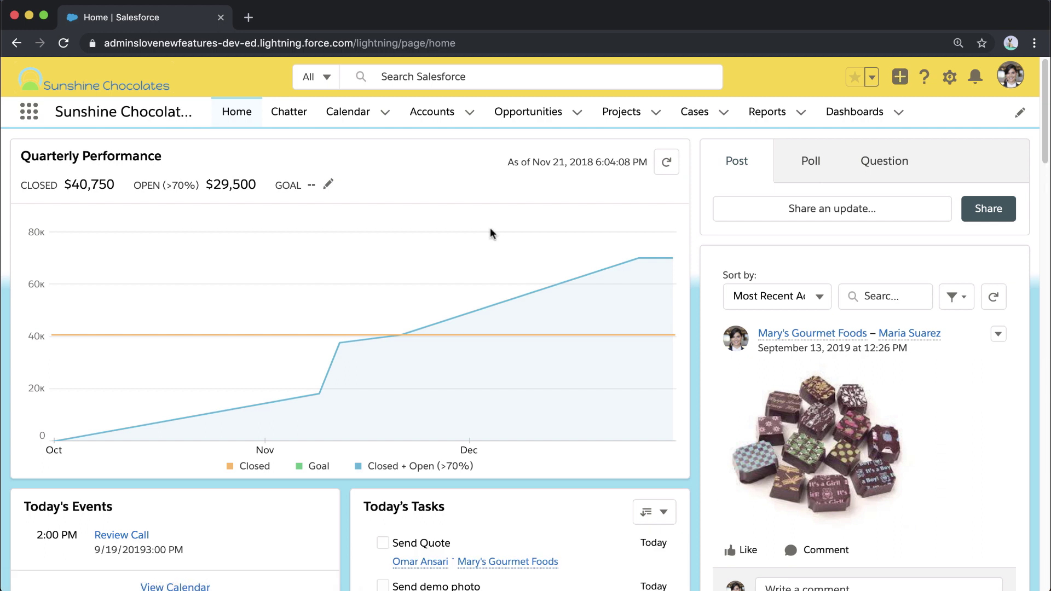
pyautogui.click(872, 78)
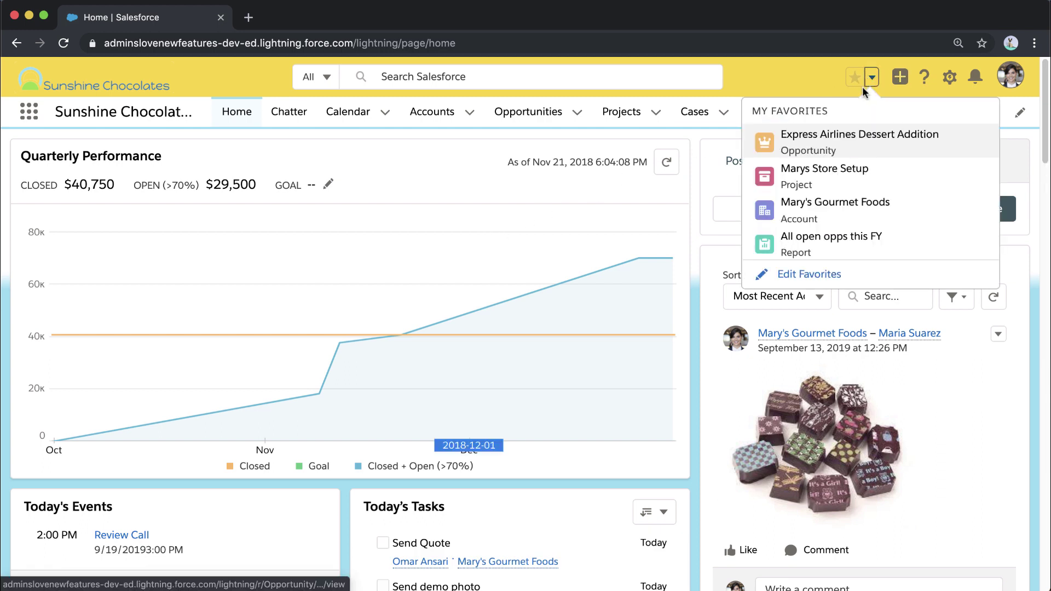
pyautogui.click(828, 241)
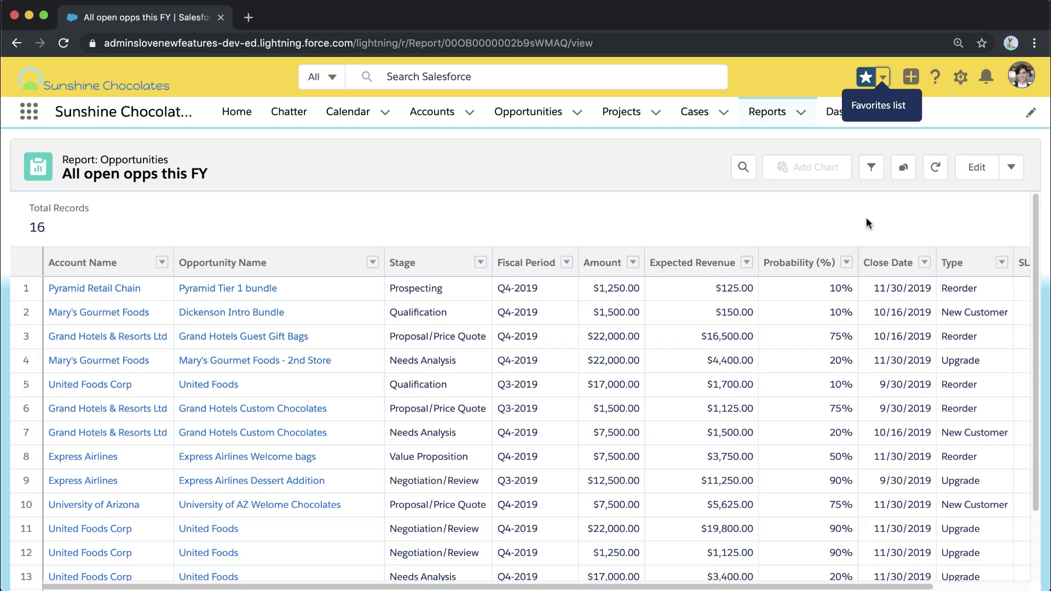
# Put the All open opps this FY report into edit mode and open the Columns dropdown
pyautogui.click(971, 172)
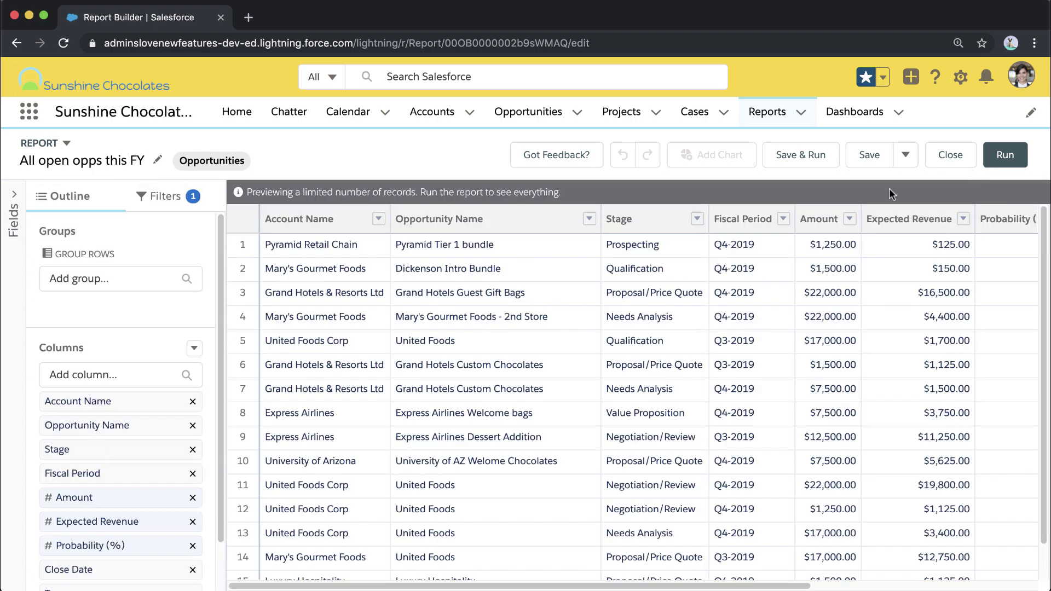
pyautogui.click(194, 349)
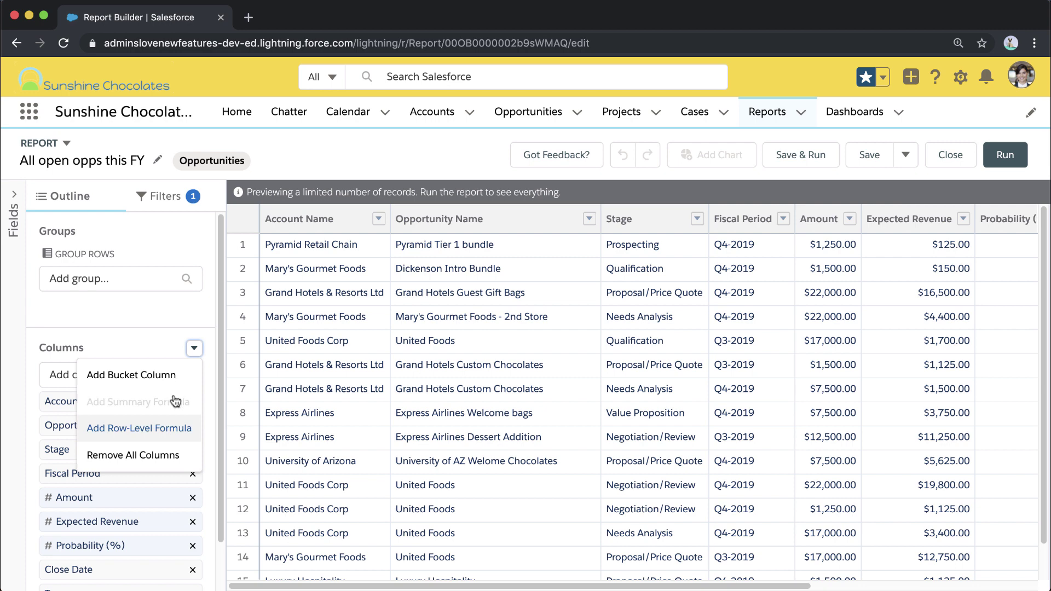
# Add a row-level formula column named 'Time to SLA Expiration' with 0 decimal places
pyautogui.click(162, 432)
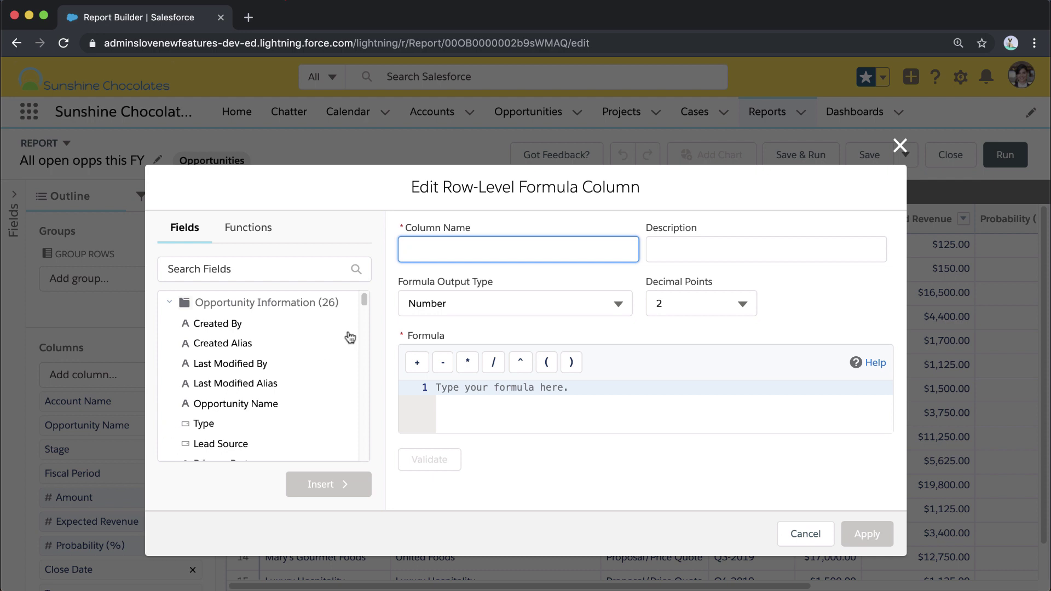
pyautogui.write('Time to SLA Expiration')
pyautogui.press('Tab')
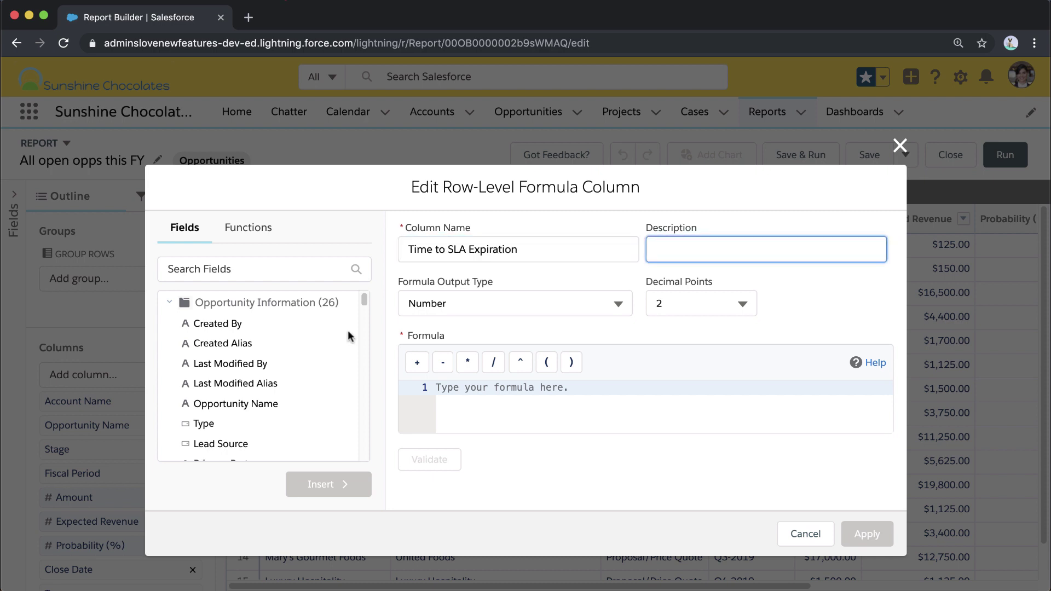
pyautogui.click(743, 304)
pyautogui.click(703, 344)
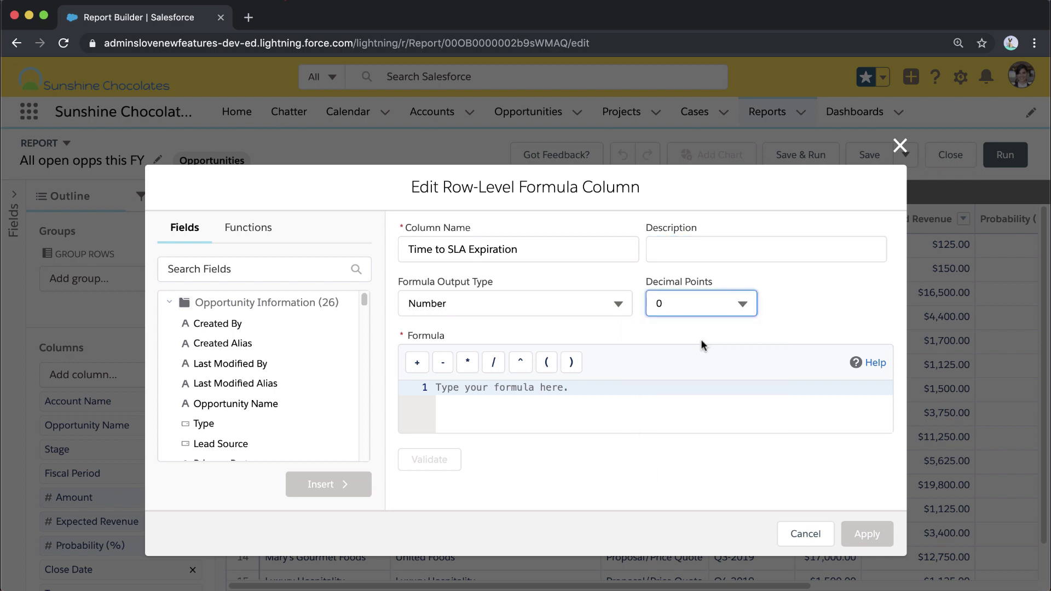
pyautogui.click(516, 386)
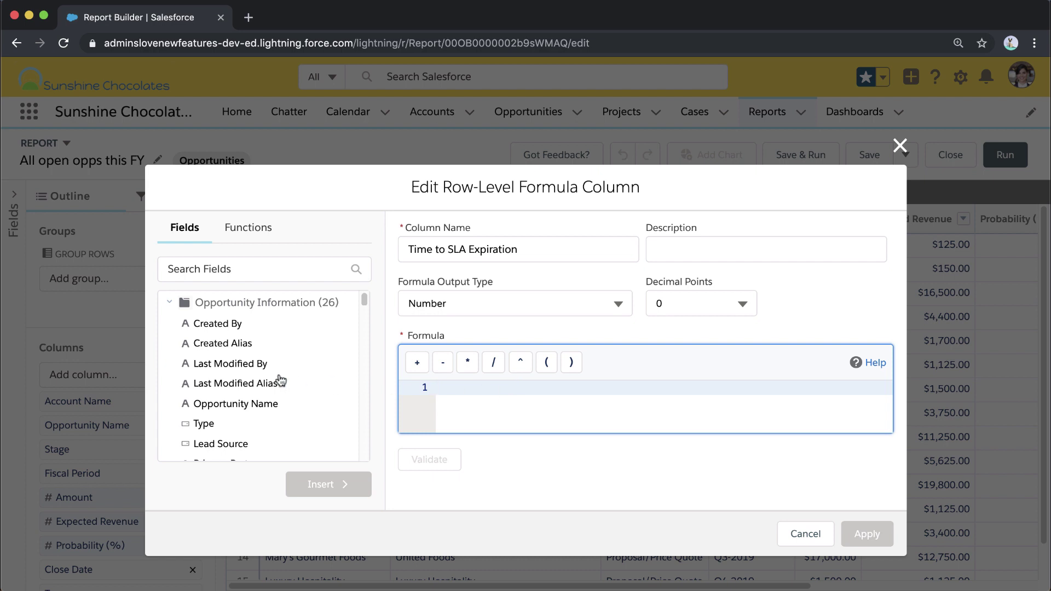
# Start the formula with the account's SLA Expiration Date field
pyautogui.scroll(-5, 281, 381)
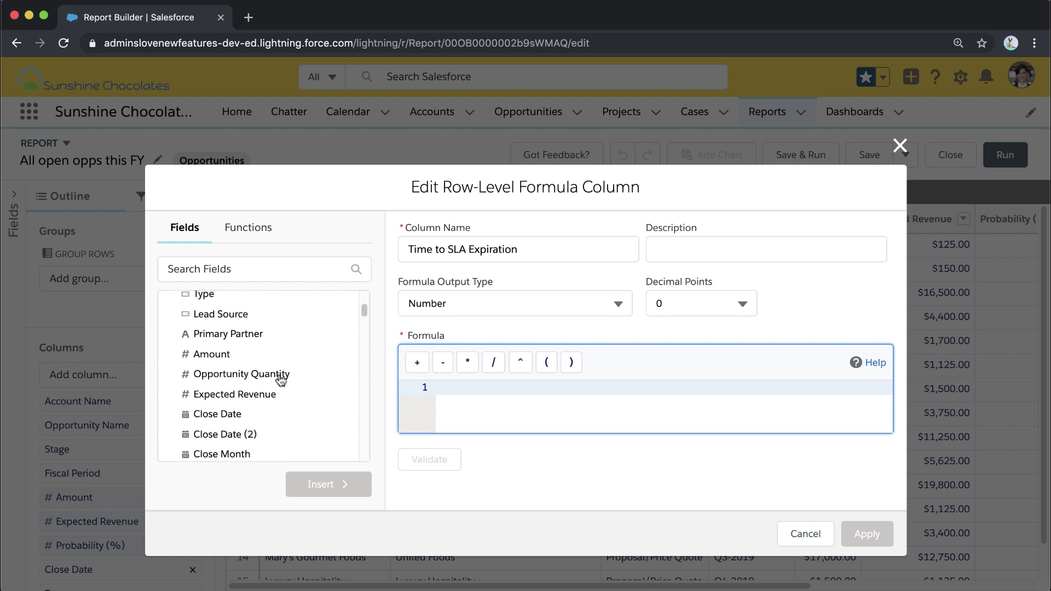
pyautogui.scroll(-5, 281, 380)
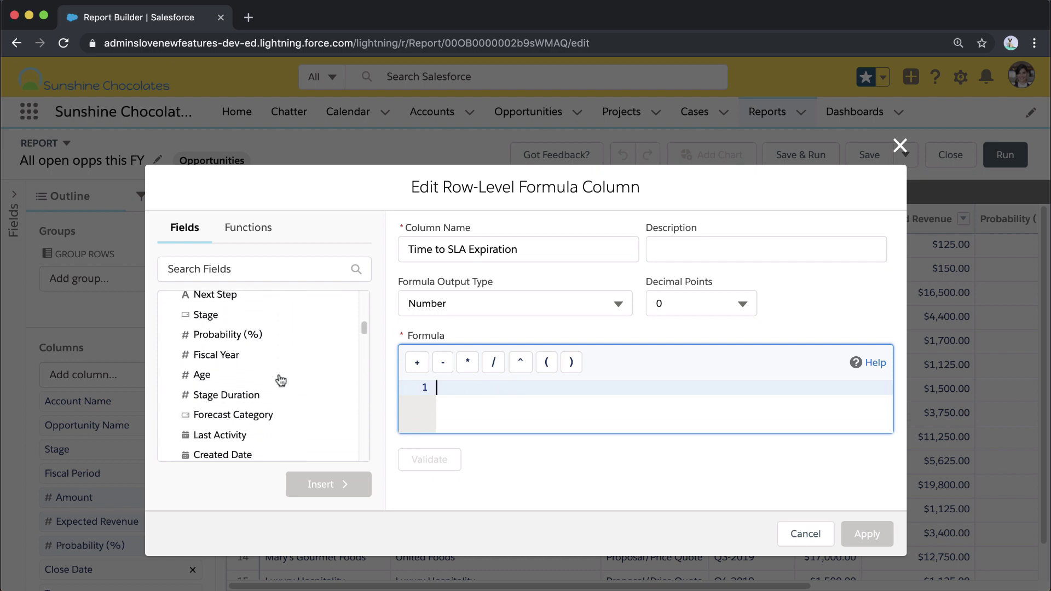
pyautogui.scroll(-3, 281, 380)
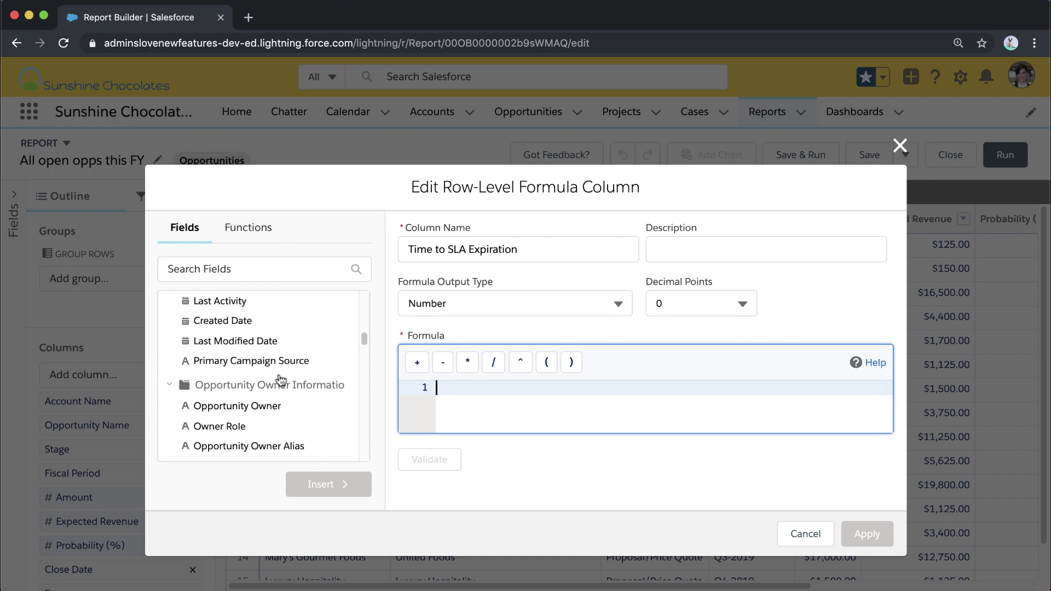
pyautogui.click(436, 388)
pyautogui.write('sla')
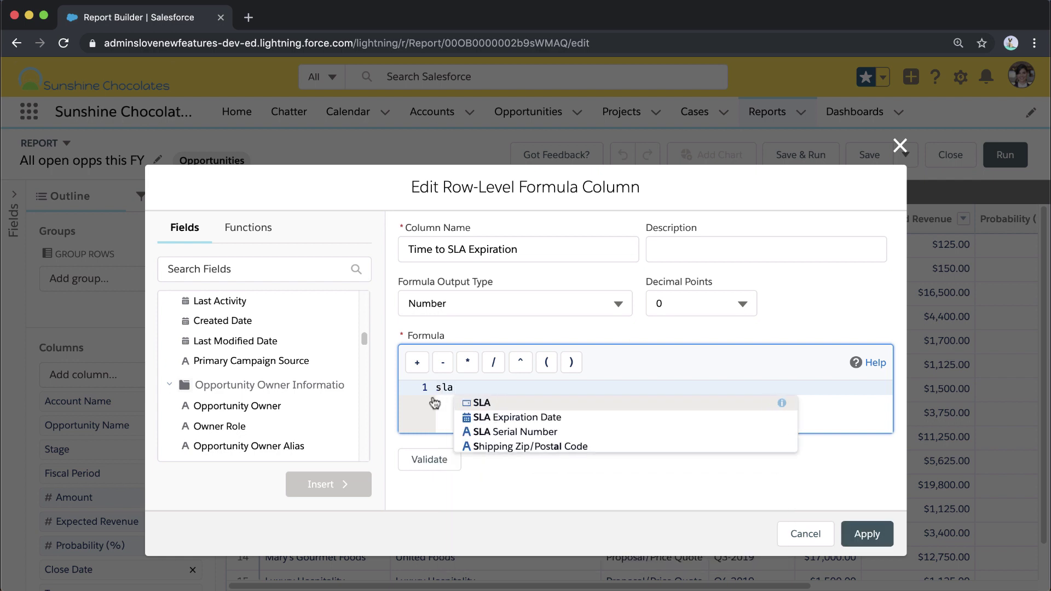
pyautogui.click(508, 417)
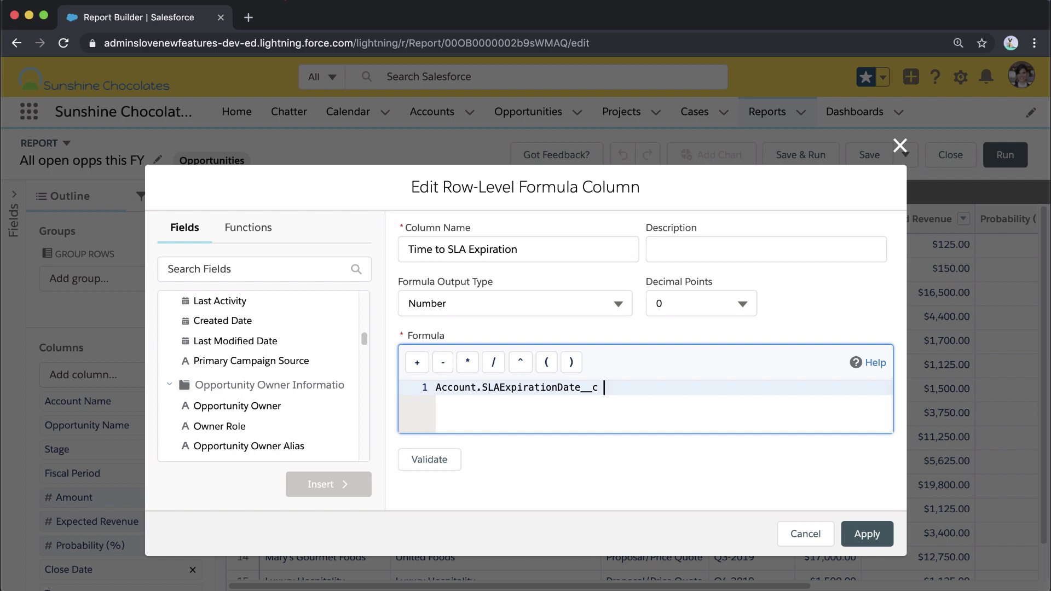
# Complete the formula as Account.SLAExpirationDate__c - TODAY(), validate it, and apply it
pyautogui.click(261, 234)
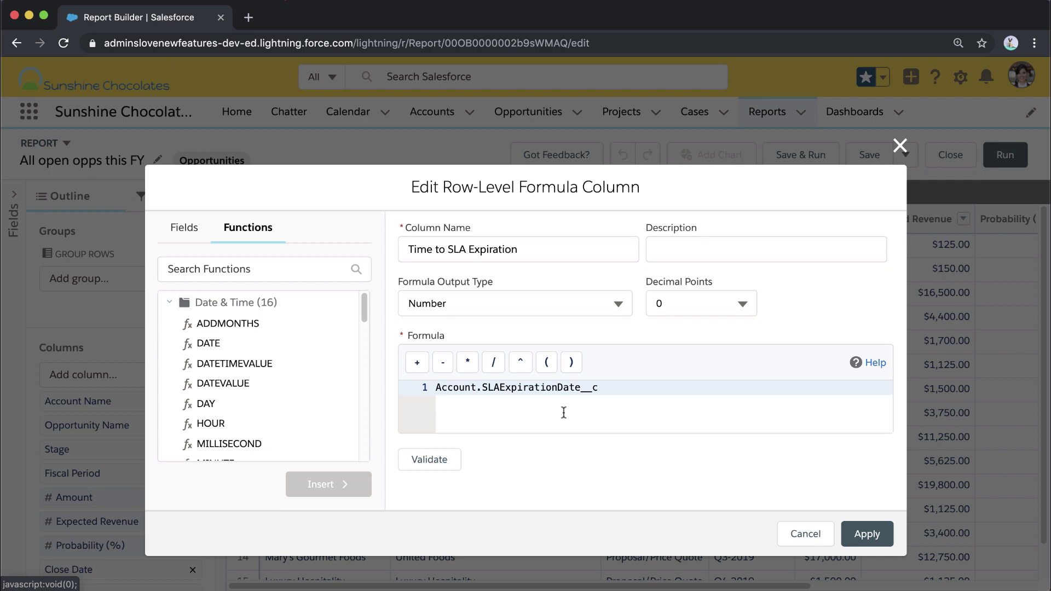
pyautogui.click(607, 388)
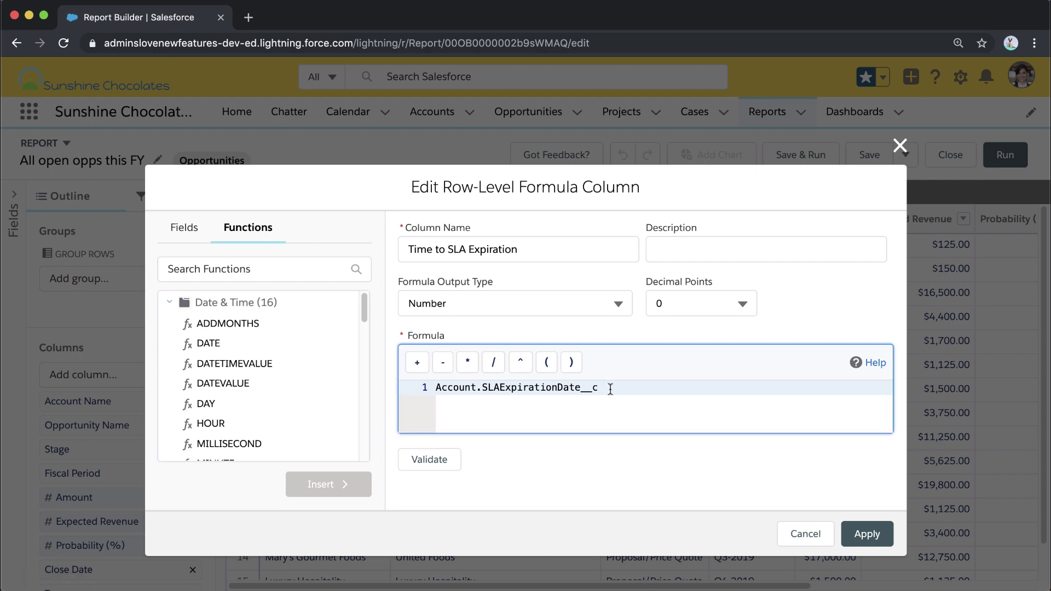
pyautogui.write('- today')
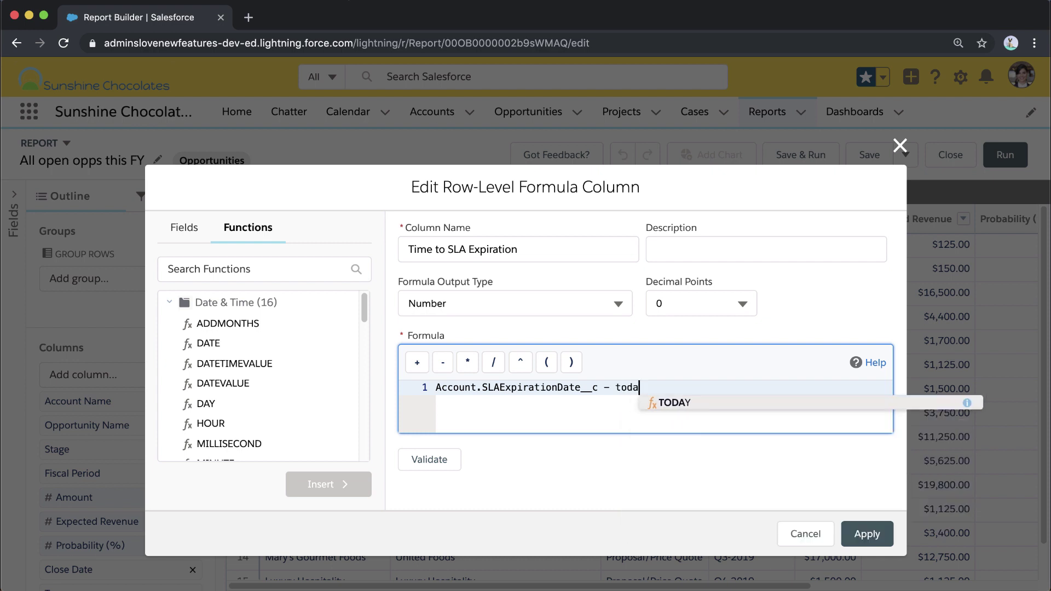
pyautogui.click(731, 404)
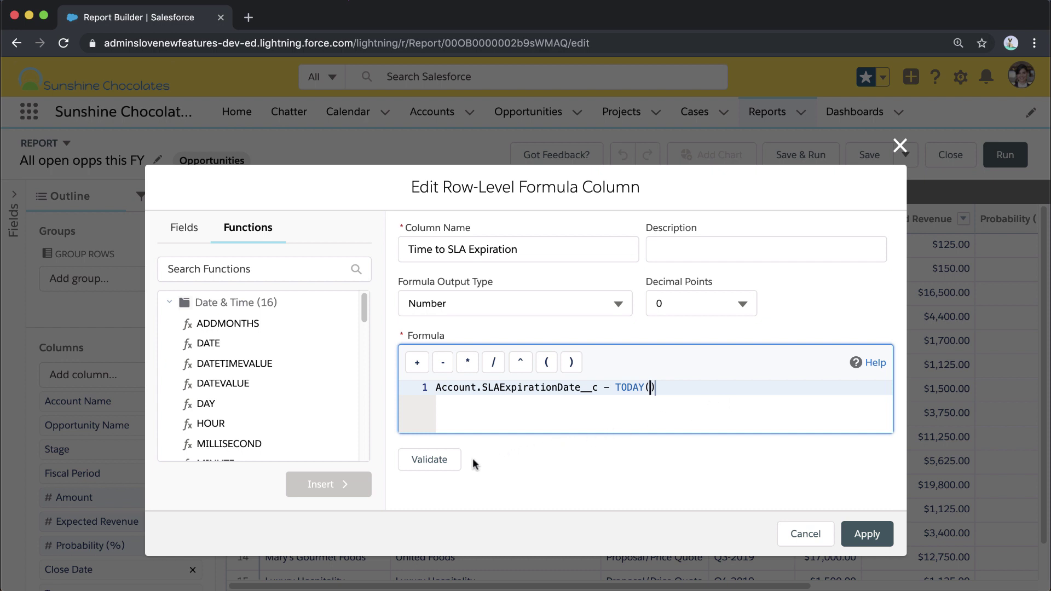
pyautogui.click(446, 463)
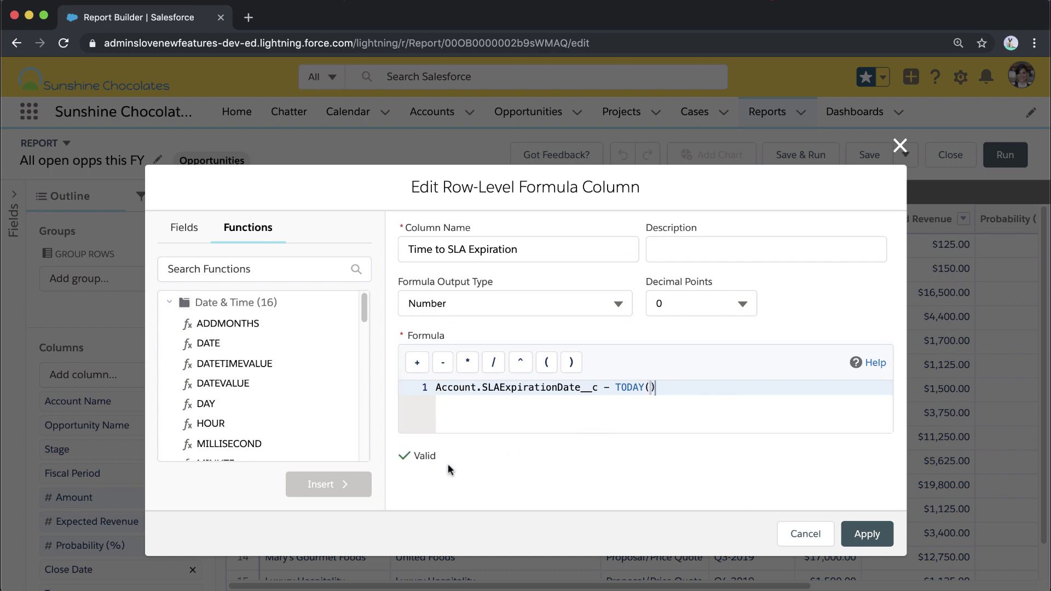
pyautogui.click(861, 538)
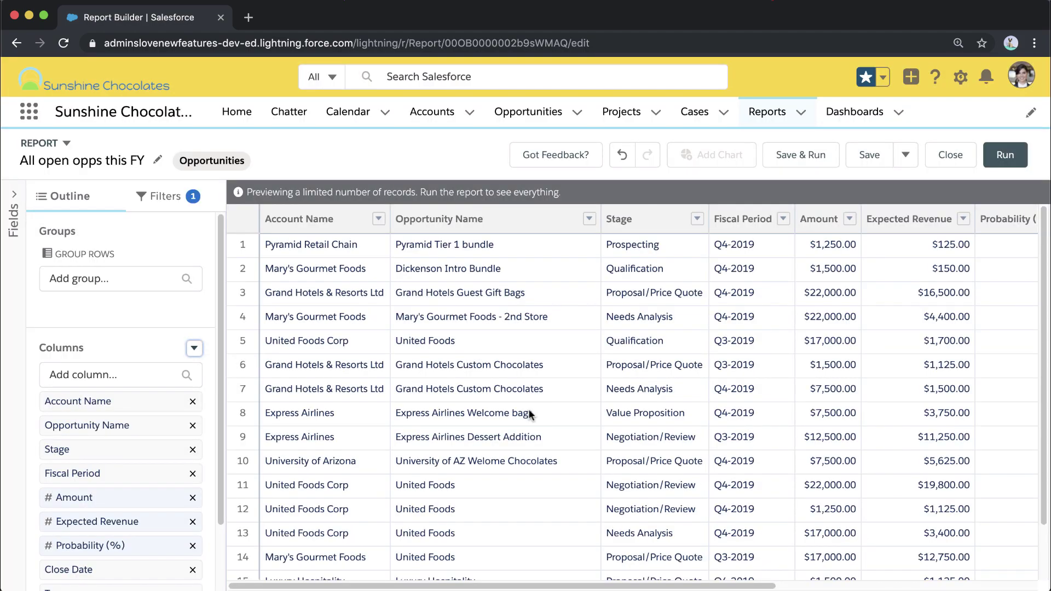
pyautogui.hscroll(6, 529, 415)
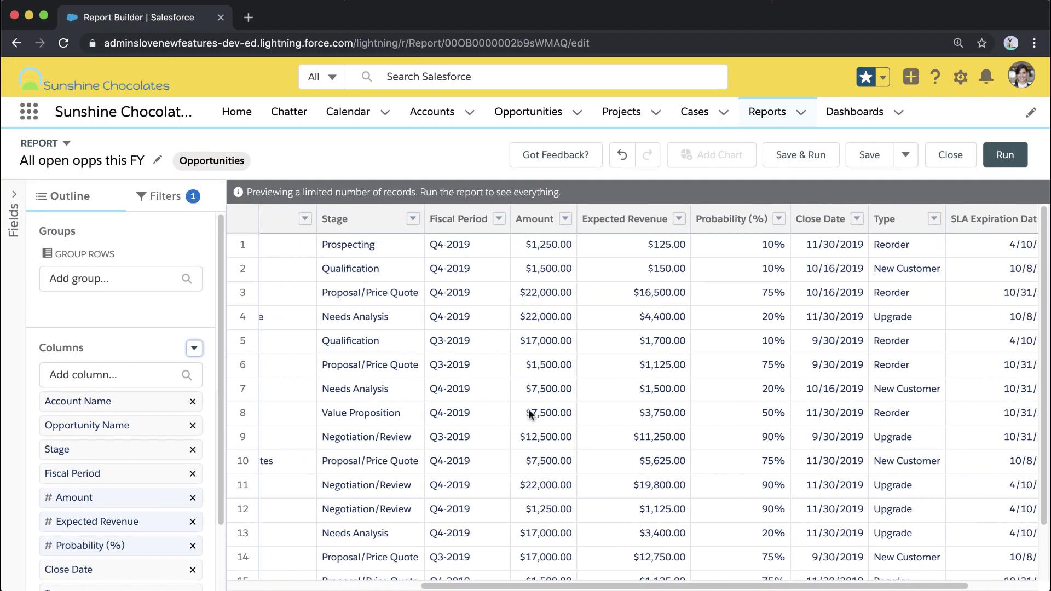
pyautogui.hscroll(2, 529, 415)
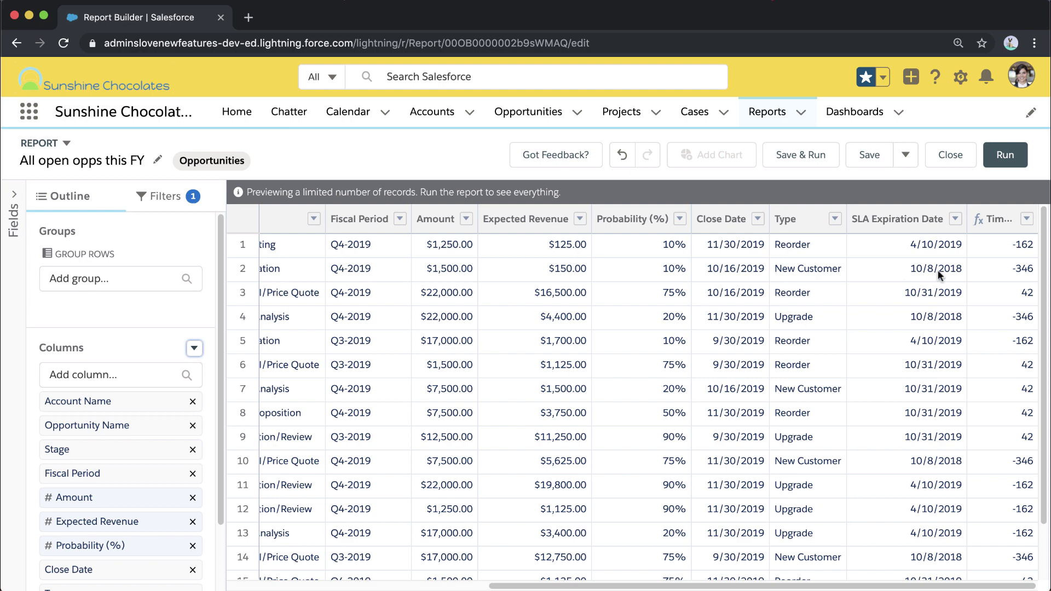
pyautogui.scroll(-3, 938, 273)
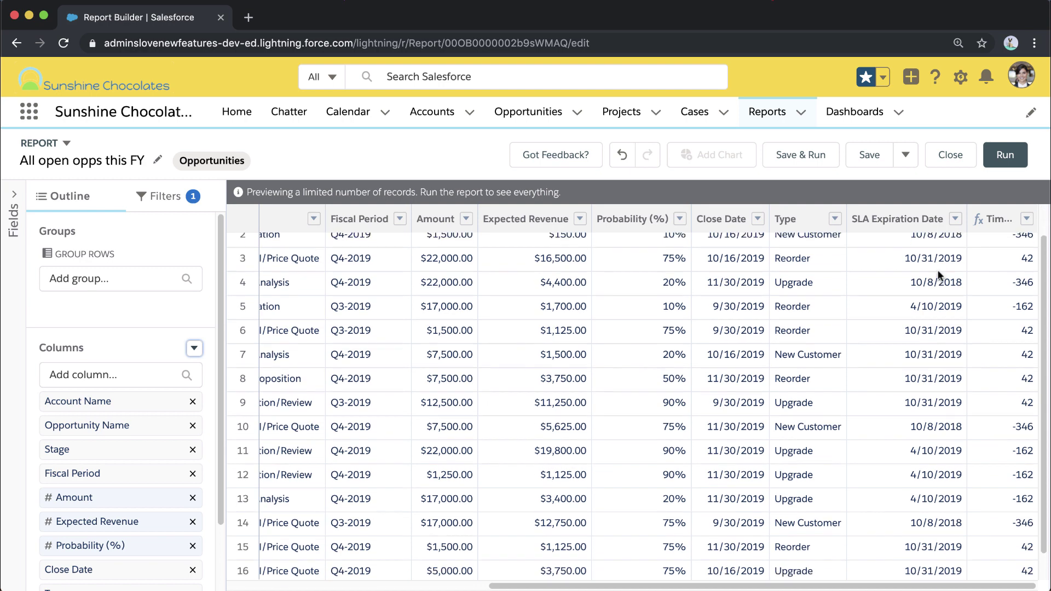
pyautogui.scroll(3, 938, 270)
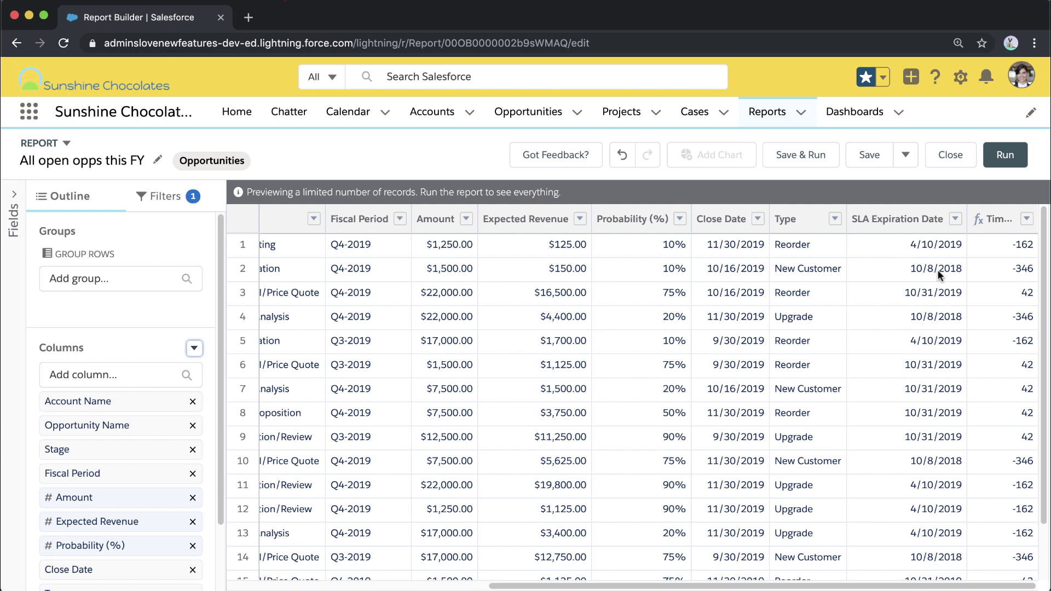
# Add a Close Date filter set to greater than the SLA Expiration Date field and apply it
pyautogui.click(158, 200)
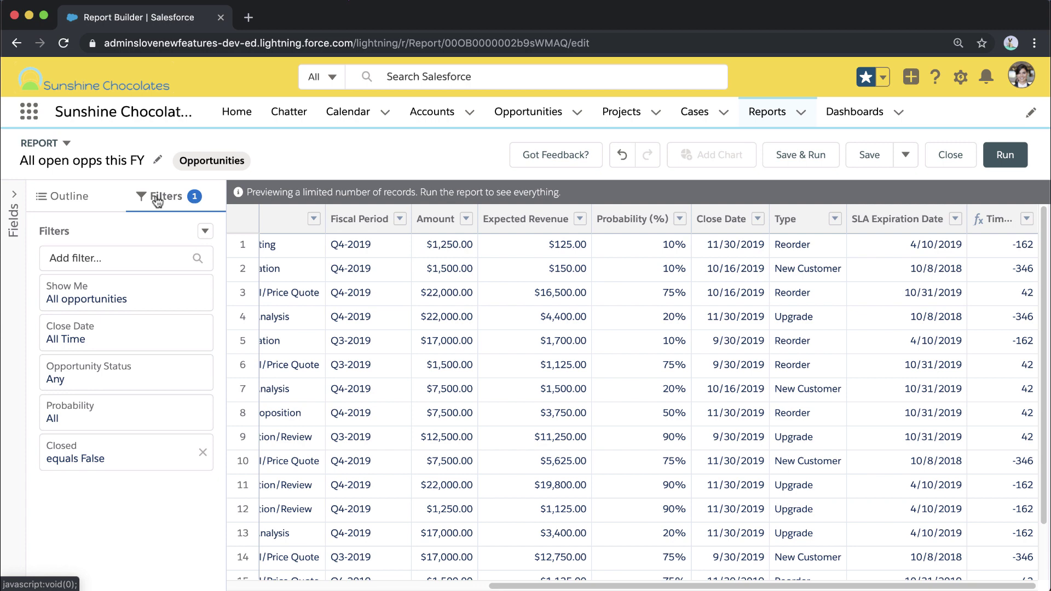
pyautogui.click(183, 255)
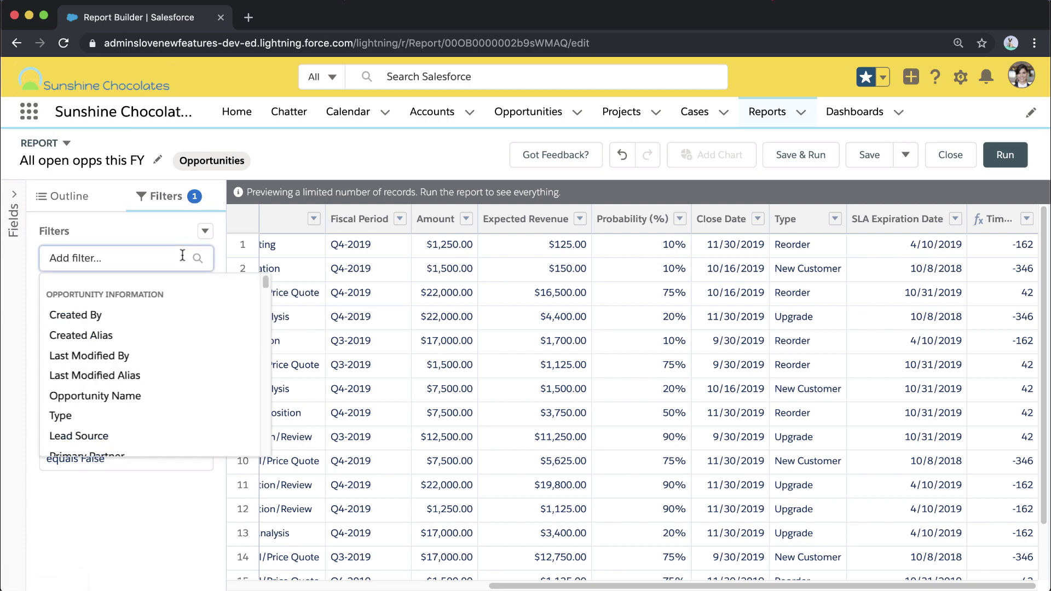
pyautogui.write('close')
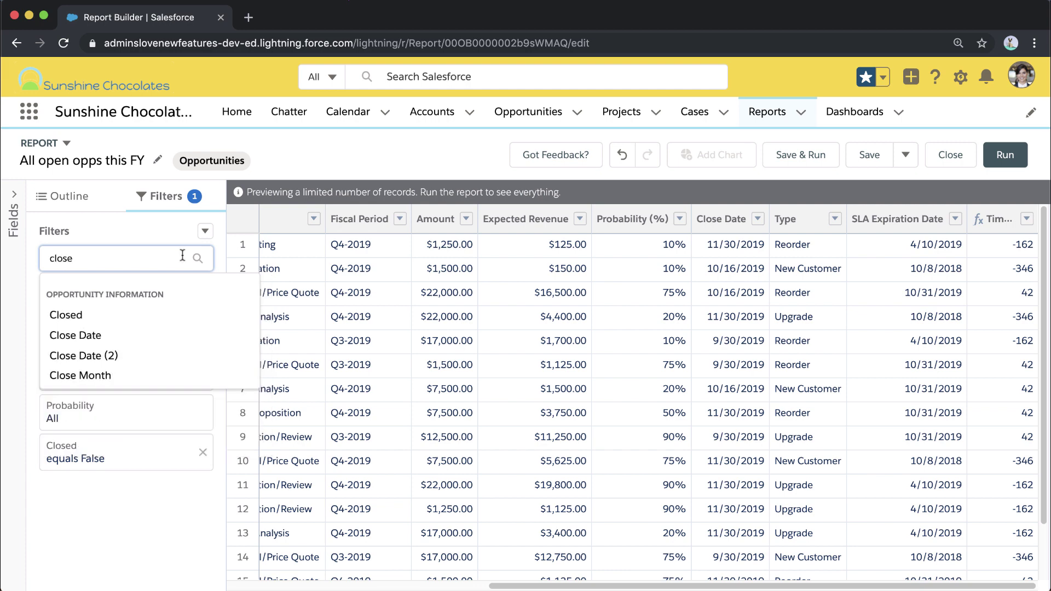
pyautogui.click(114, 336)
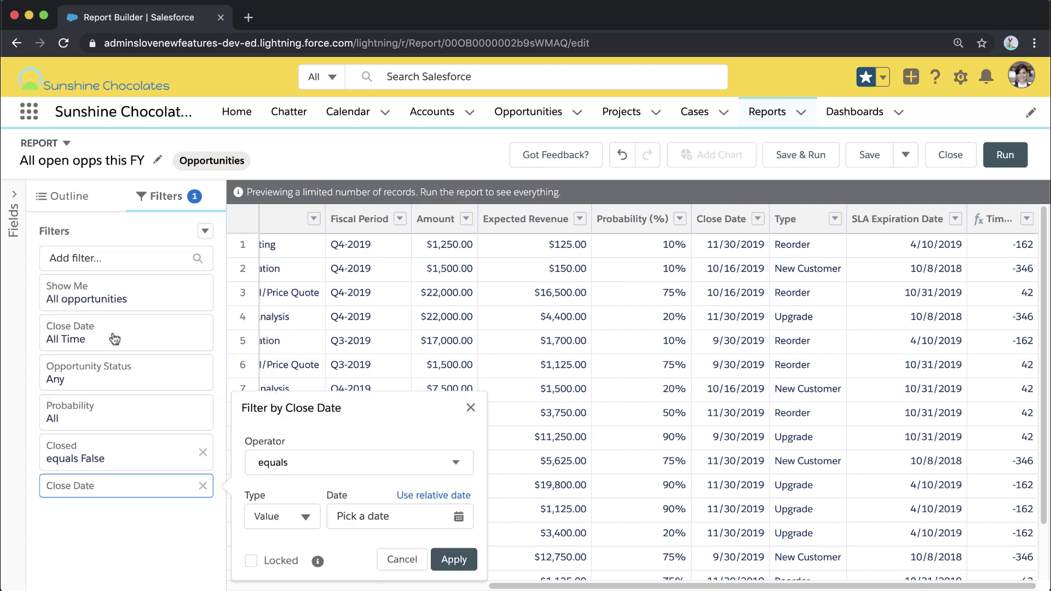
pyautogui.click(365, 472)
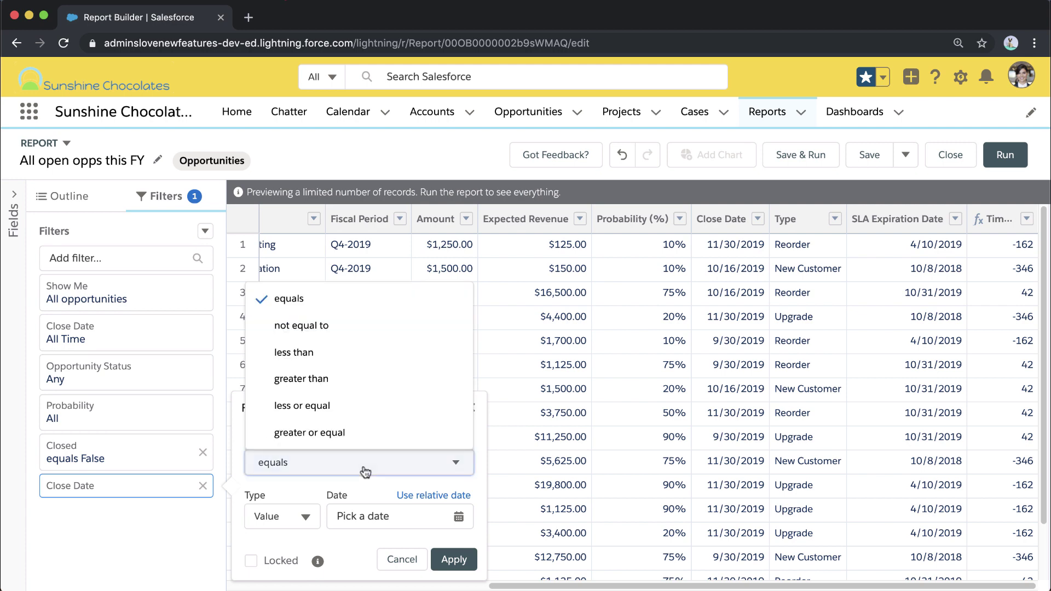
pyautogui.click(350, 381)
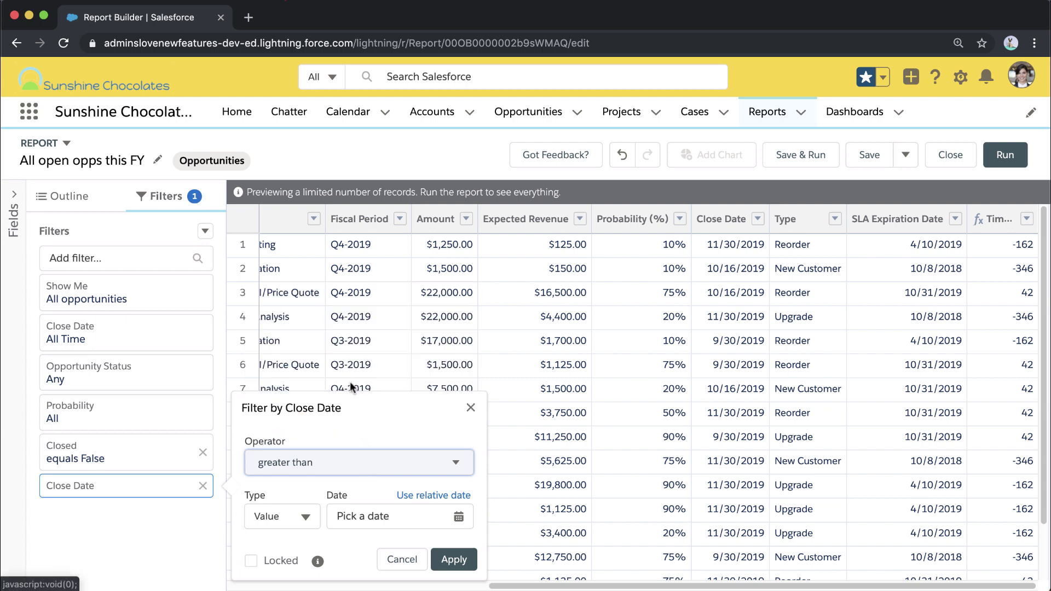
pyautogui.click(306, 516)
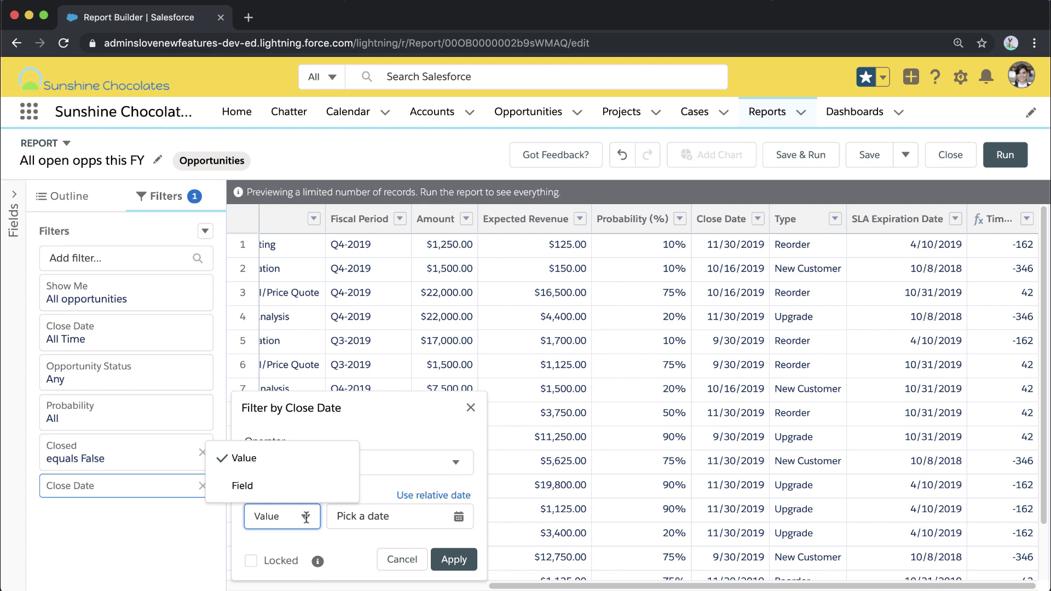
pyautogui.click(267, 492)
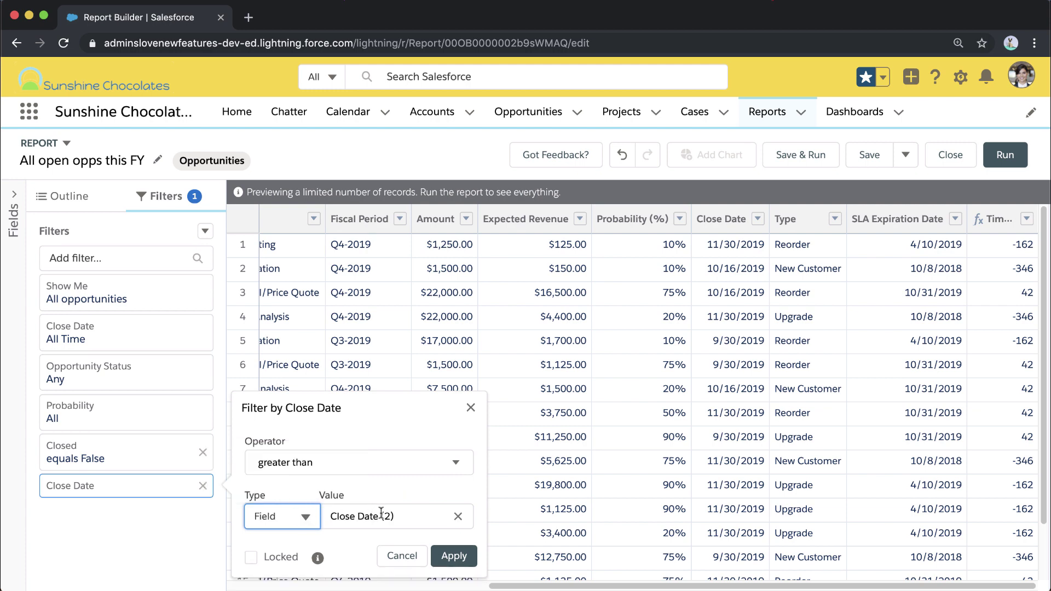
pyautogui.click(458, 516)
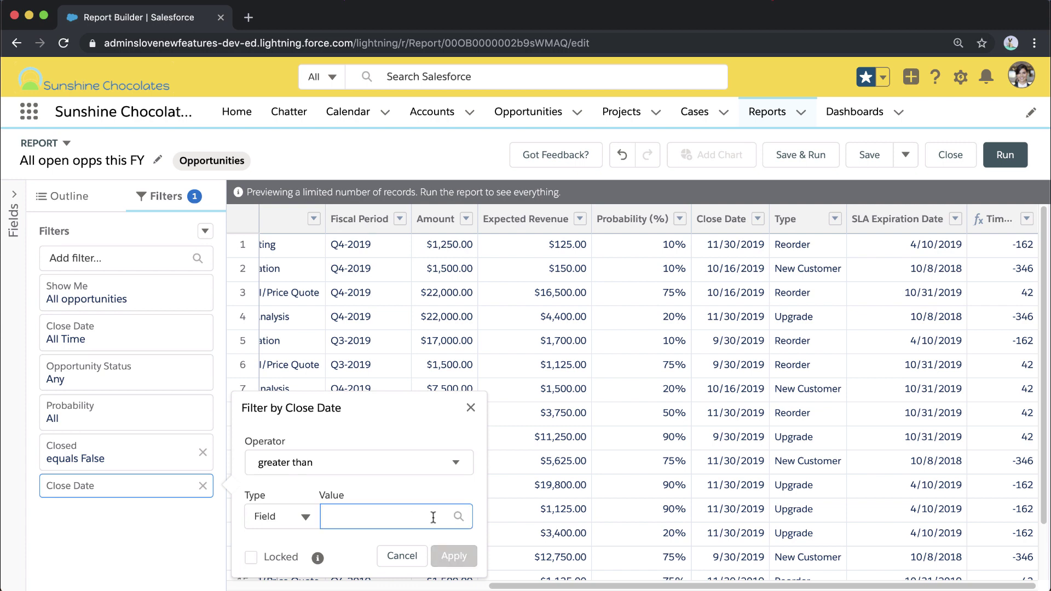
pyautogui.write('sla')
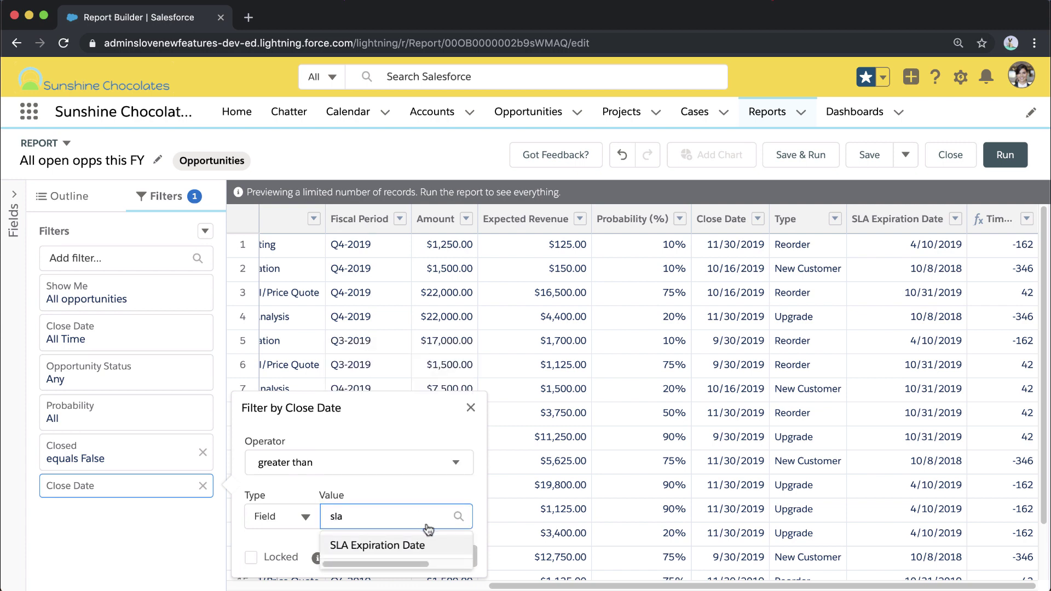
pyautogui.click(410, 545)
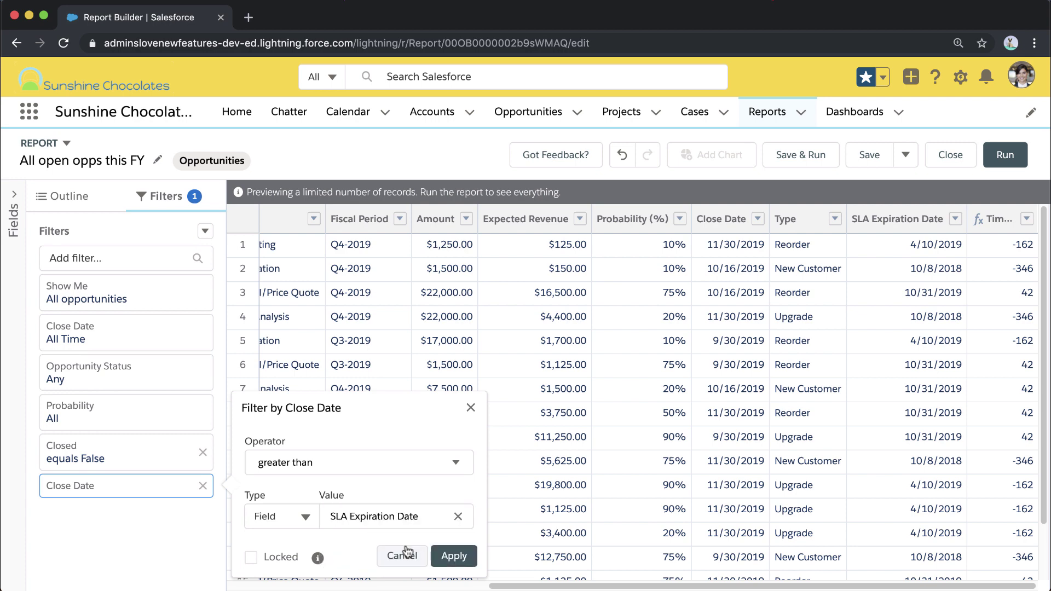
pyautogui.click(438, 555)
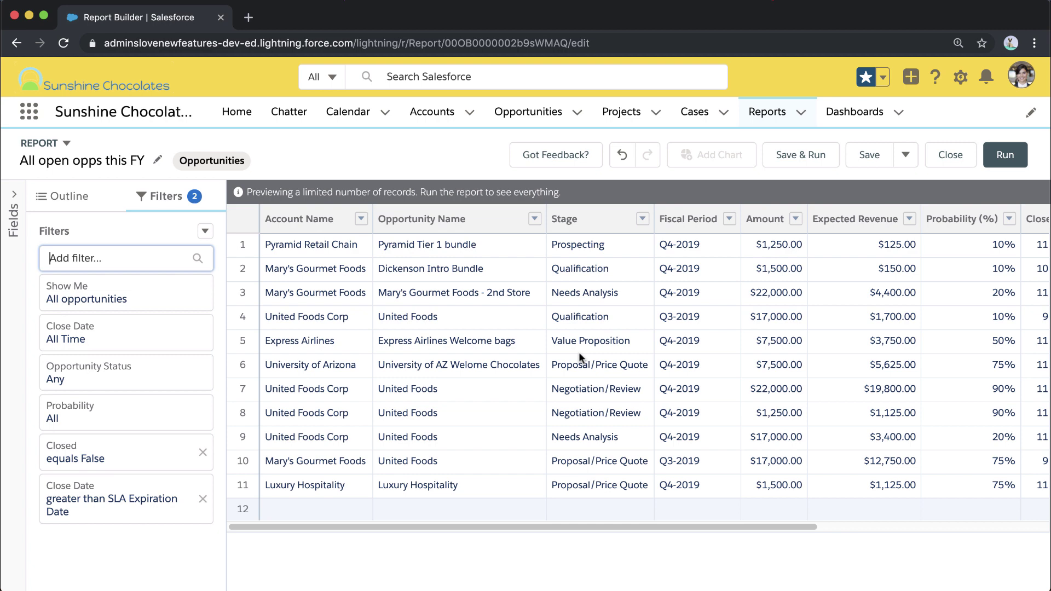
# Review the 11 filtered rows and reopen the Close Date filter to check its condition
pyautogui.hscroll(5, 579, 352)
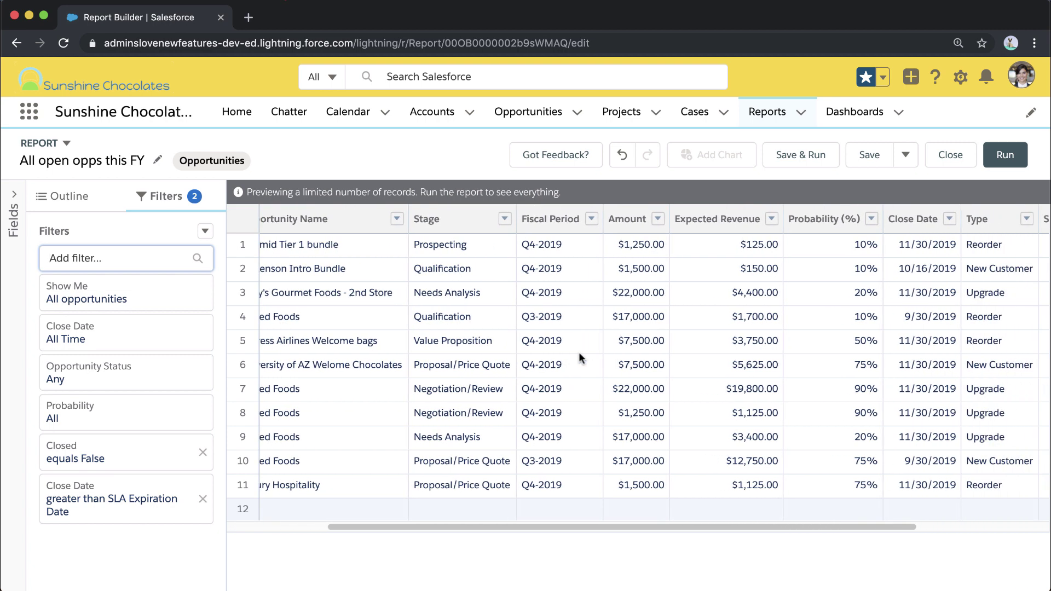
pyautogui.hscroll(4, 579, 355)
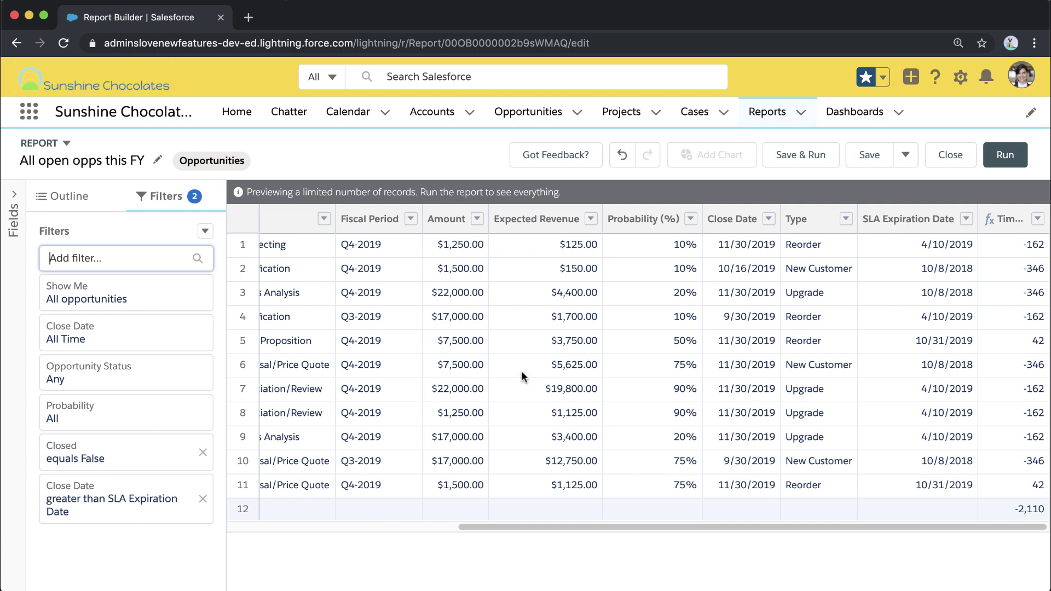
pyautogui.click(126, 504)
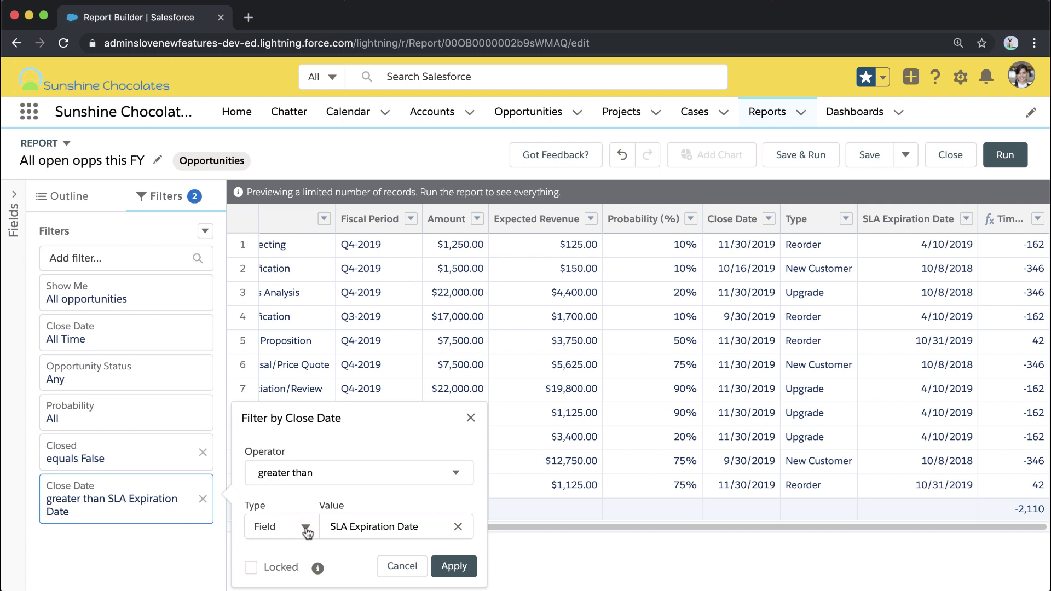
# Show a unique count on the Account Name column, giving Unique: 6
pyautogui.click(72, 203)
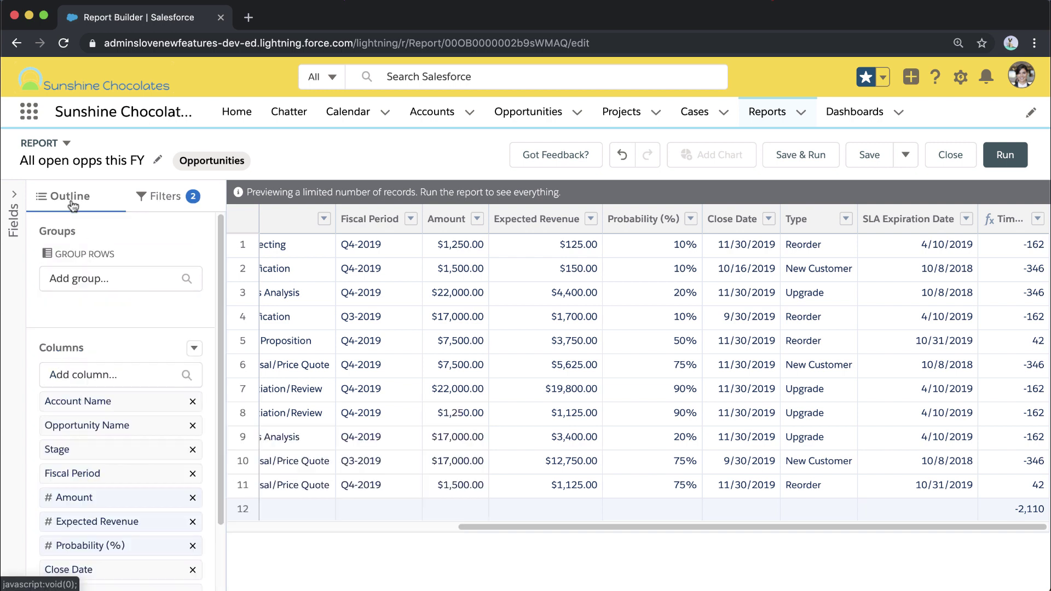
pyautogui.scroll(-3, 114, 413)
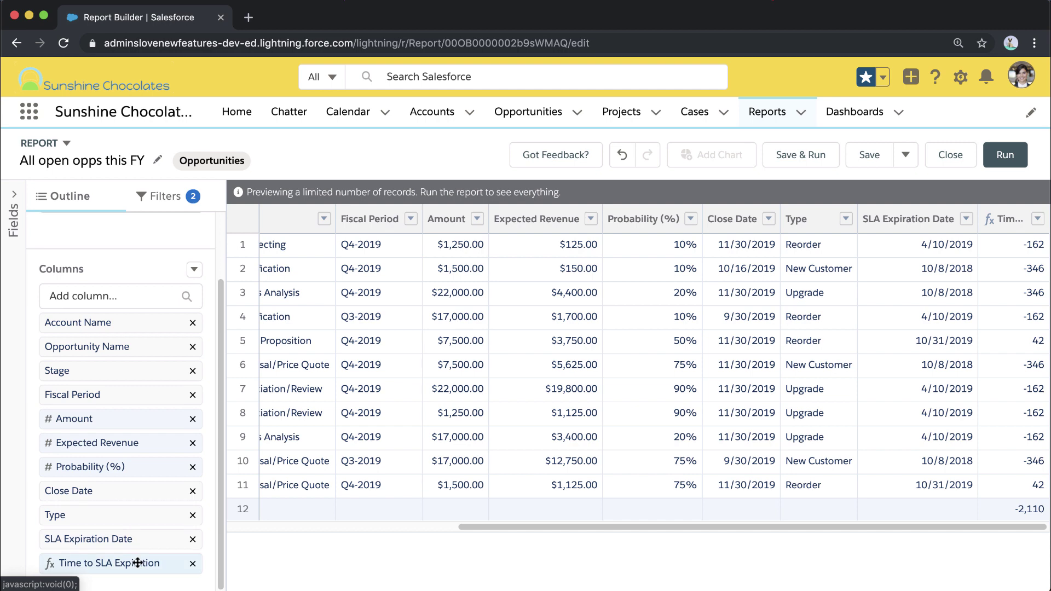
pyautogui.moveTo(137, 562); pyautogui.dragTo(369, 445)
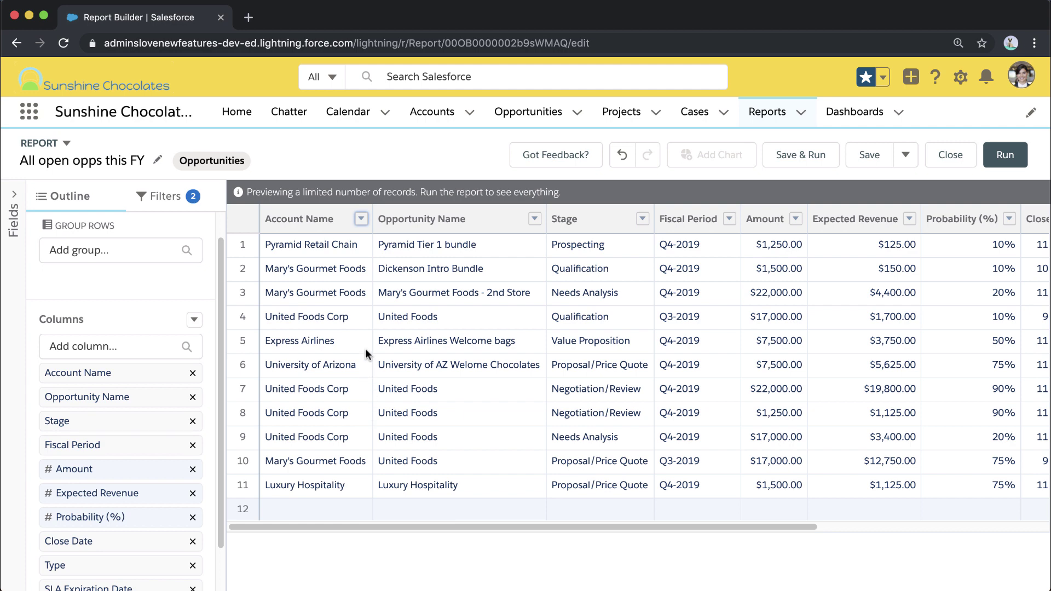
pyautogui.click(362, 219)
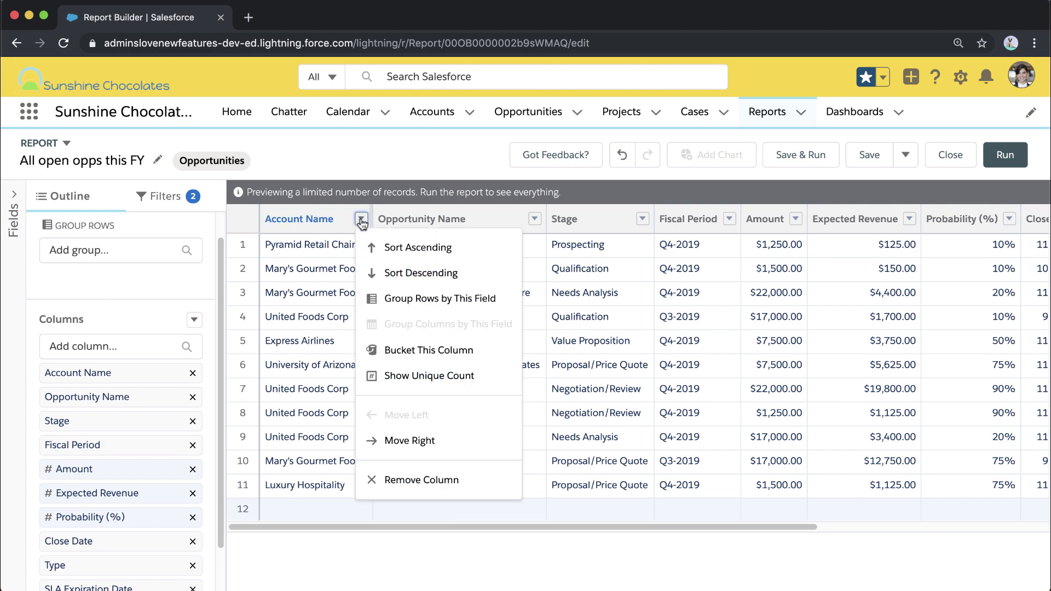
pyautogui.click(458, 378)
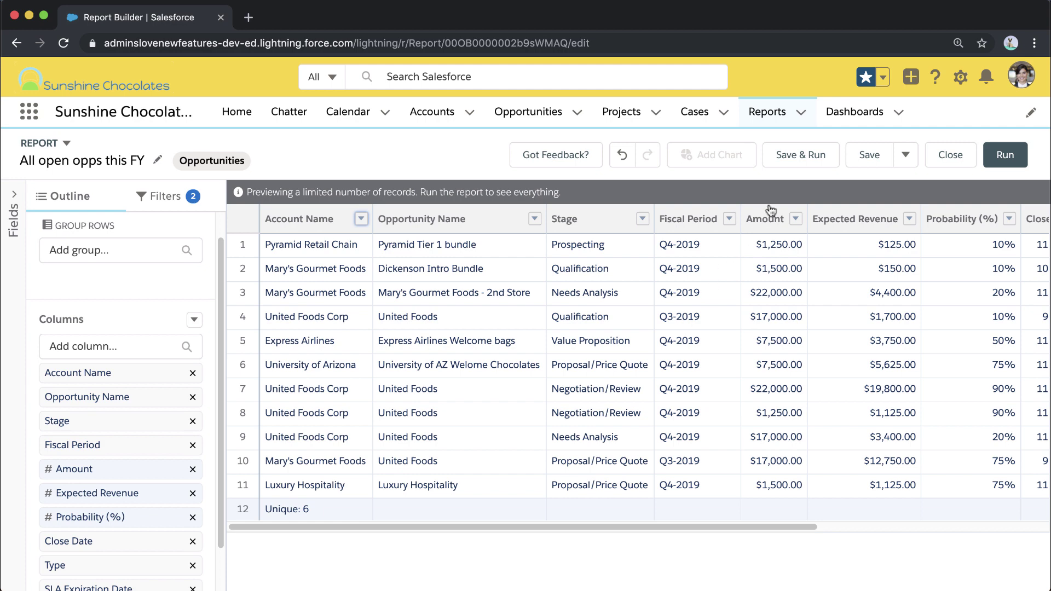
# Save and run the report with its 11 records and 6 unique account names
pyautogui.click(806, 155)
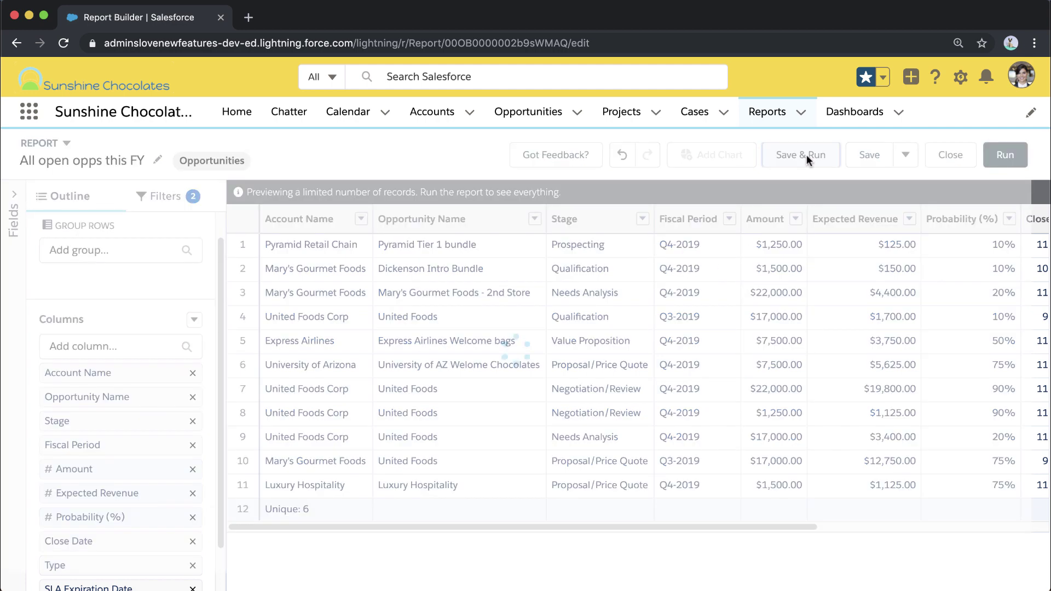